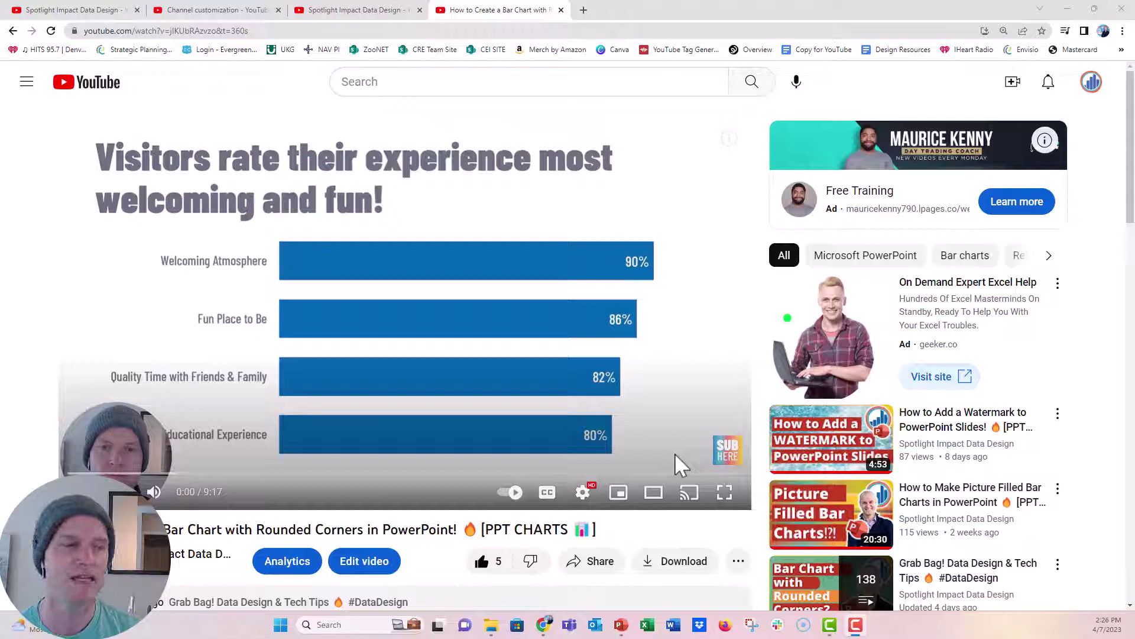
- Review the current video watermark on the channel's Branding tab, then switch to the Subscribe Button presentation
{"action": "mouse_move", "coordinate": [728, 450]}
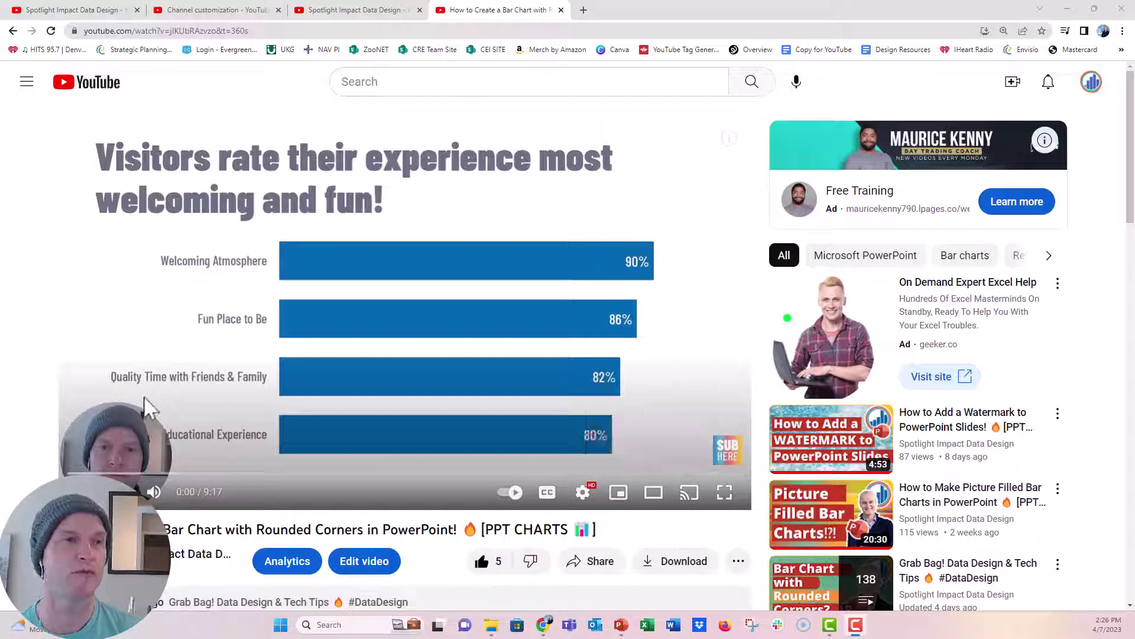
{"action": "left_click", "coordinate": [335, 11]}
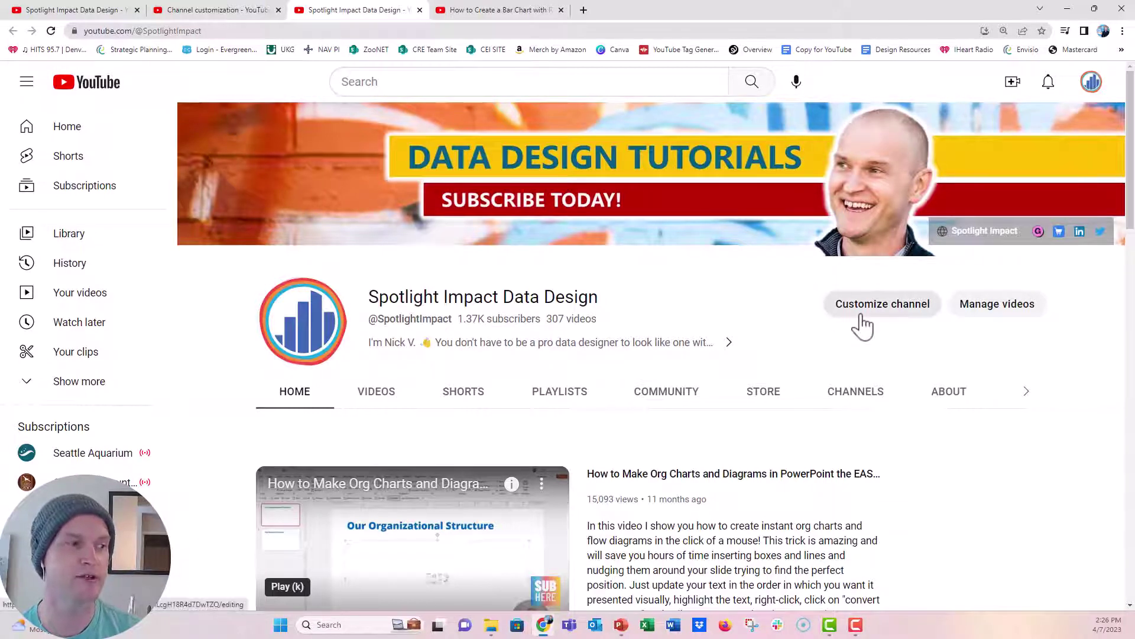
{"action": "left_click", "coordinate": [923, 324]}
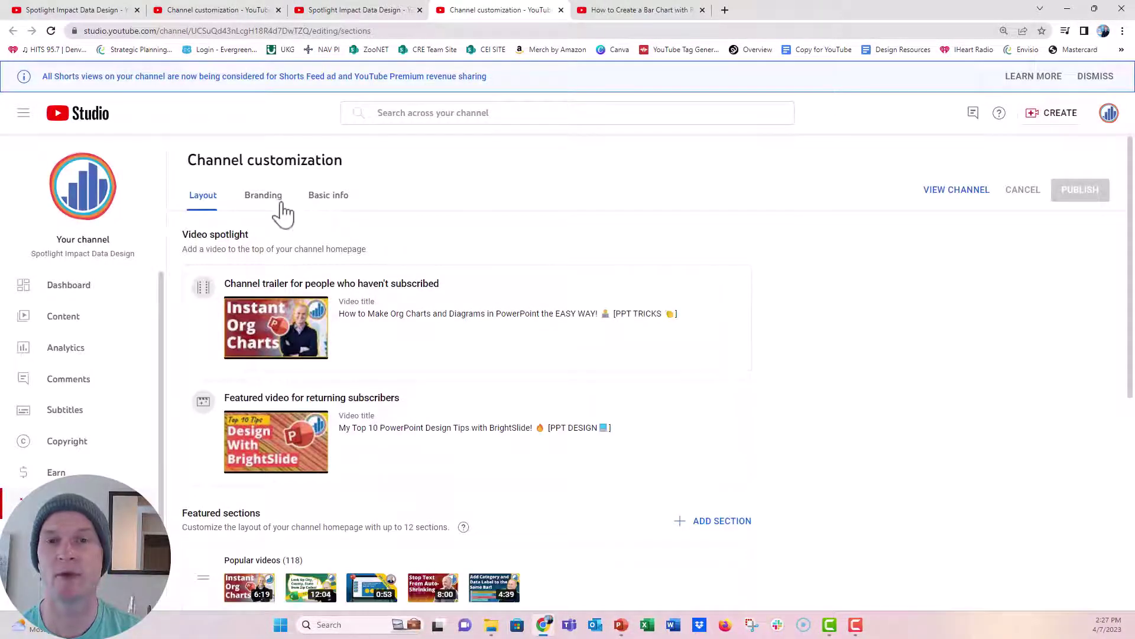
{"action": "left_click", "coordinate": [278, 210]}
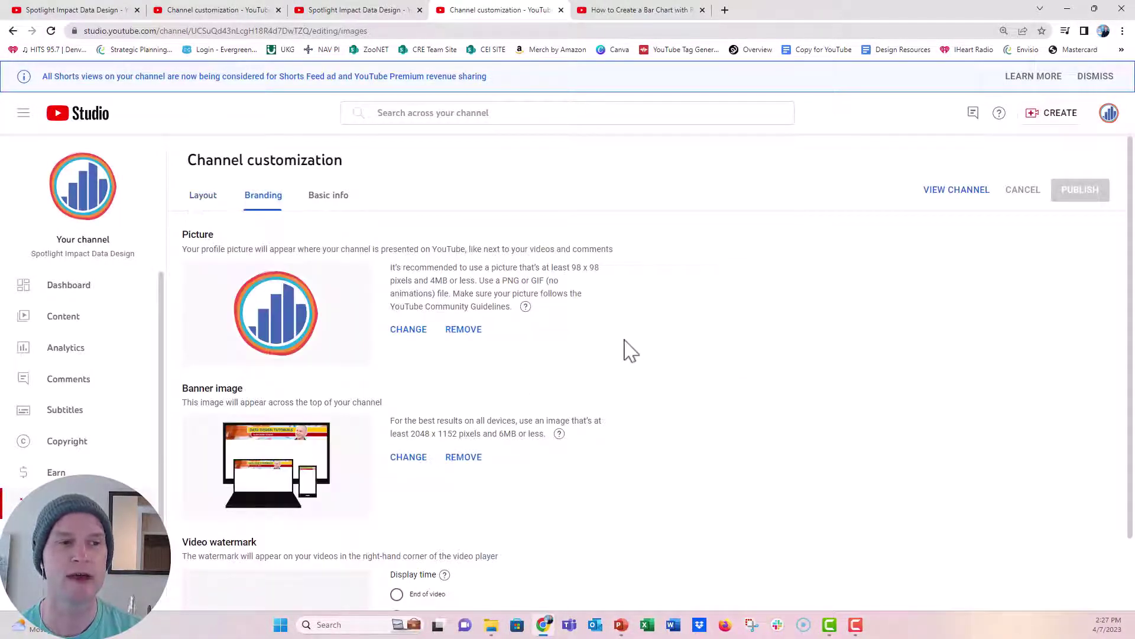
{"action": "scroll", "coordinate": [627, 356], "scroll_direction": "down", "scroll_amount": 2}
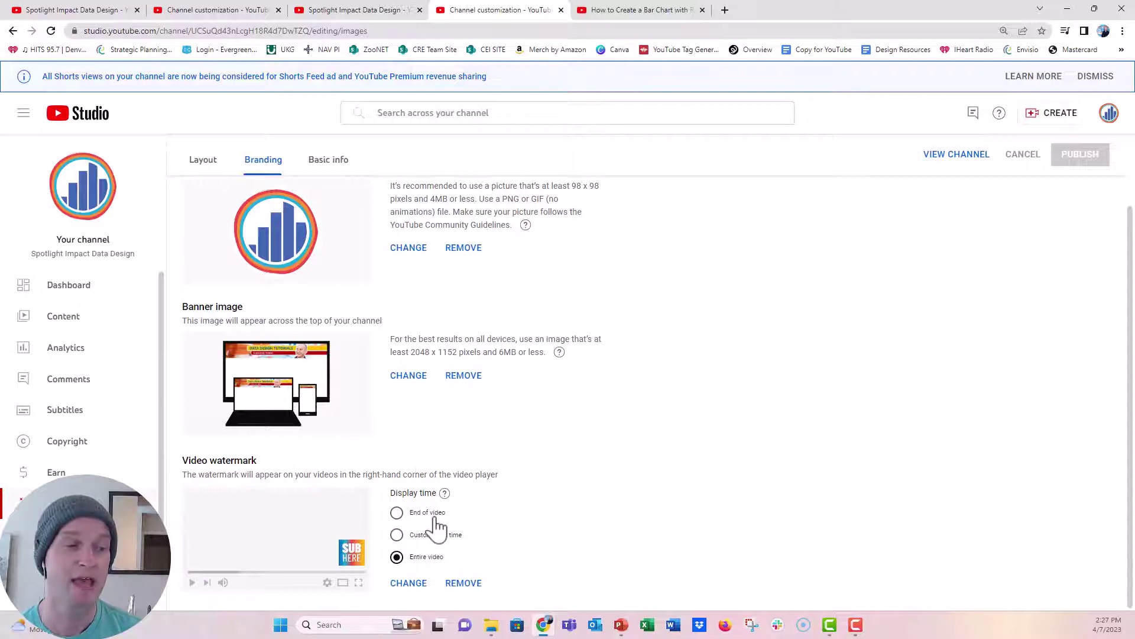
{"action": "left_click", "coordinate": [620, 625]}
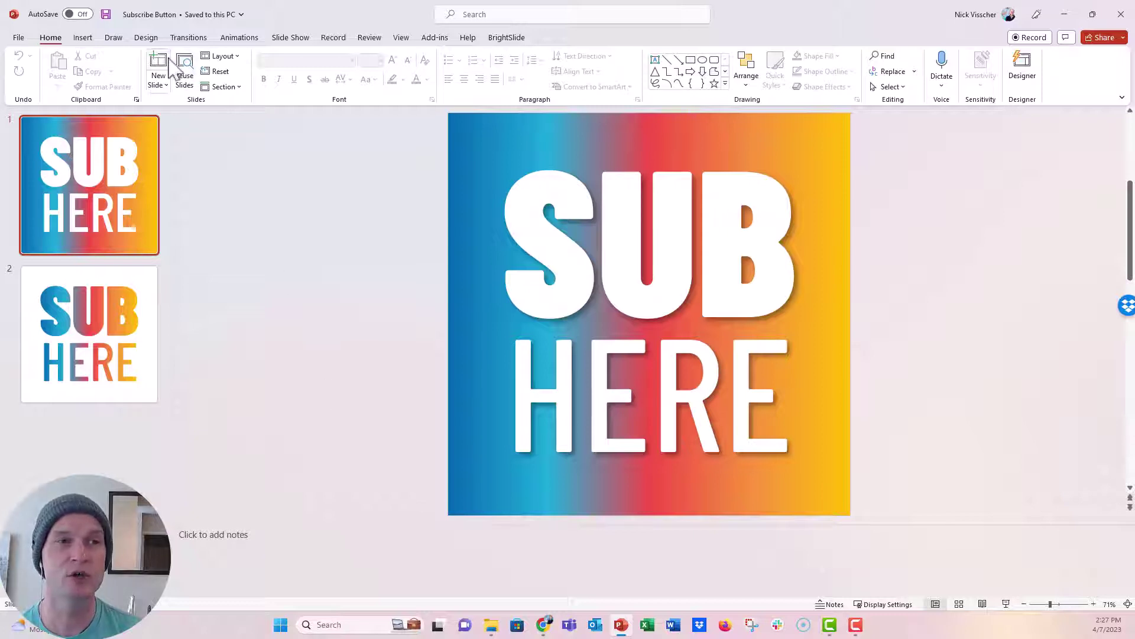
- Confirm in Custom Slide Size that the slides are 10 in wide by 10 in high
{"action": "left_click", "coordinate": [148, 39]}
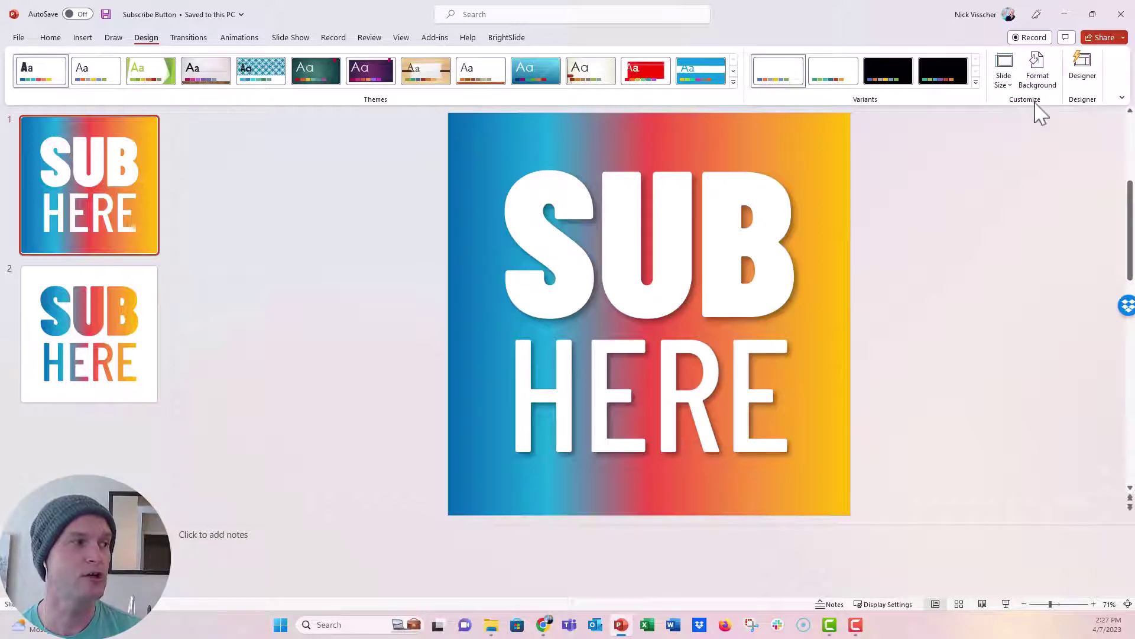
{"action": "left_click", "coordinate": [1008, 85]}
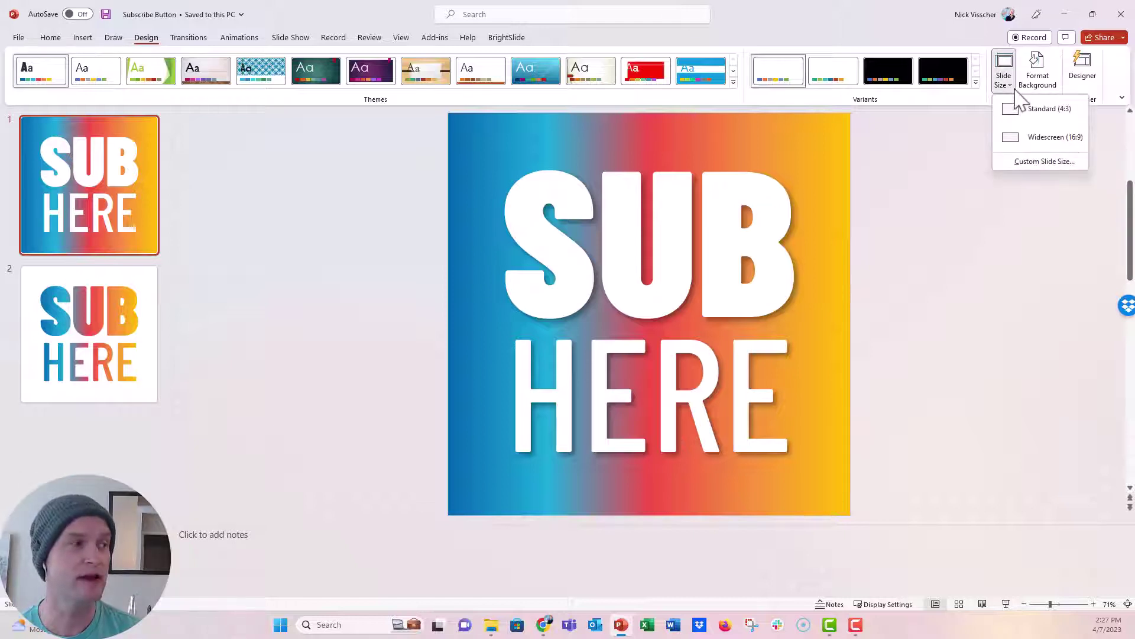
{"action": "left_click", "coordinate": [1008, 162]}
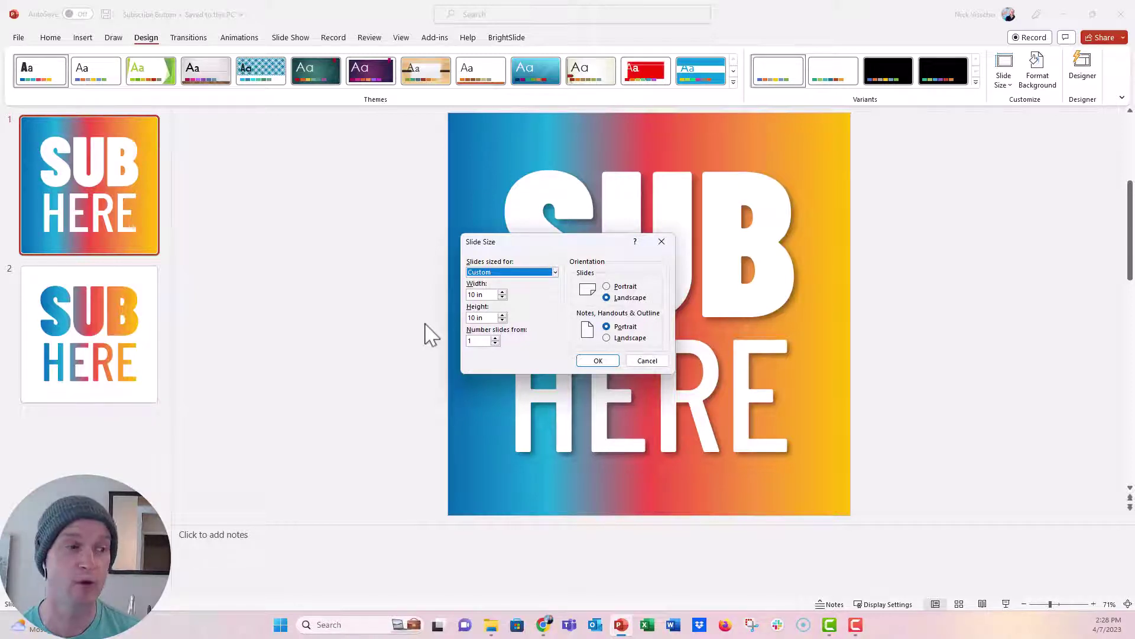
{"action": "left_click", "coordinate": [595, 360]}
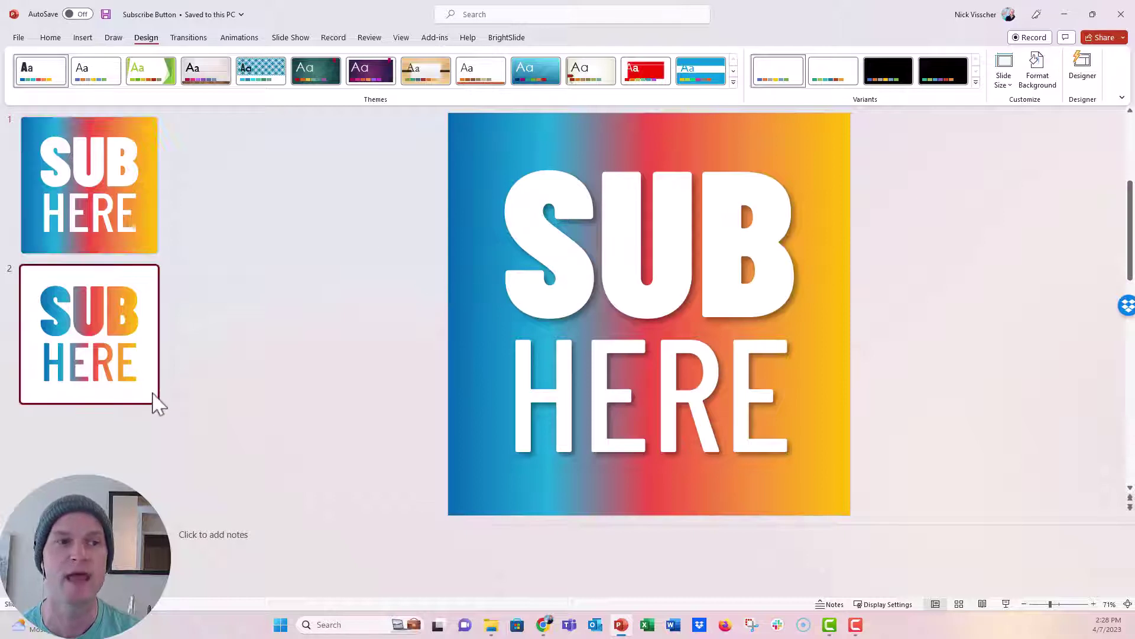
- Compare the gradient slide 1 with the coloured-text slide 2, then select both slides
{"action": "left_click", "coordinate": [155, 397]}
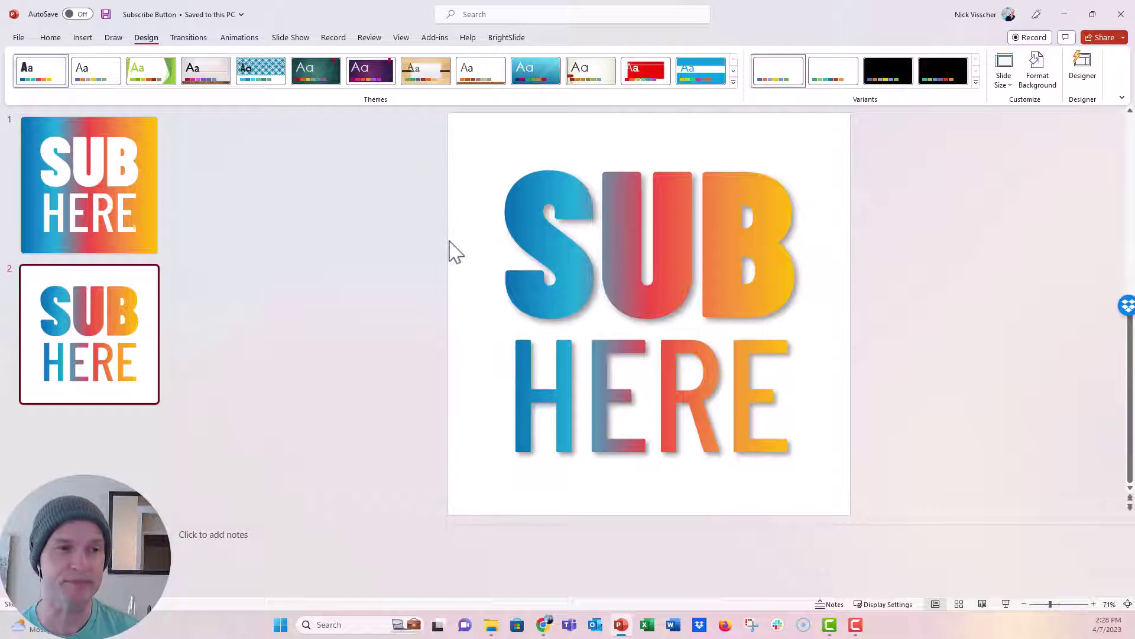
{"action": "left_click", "coordinate": [125, 253]}
{"action": "left_click", "coordinate": [155, 335]}
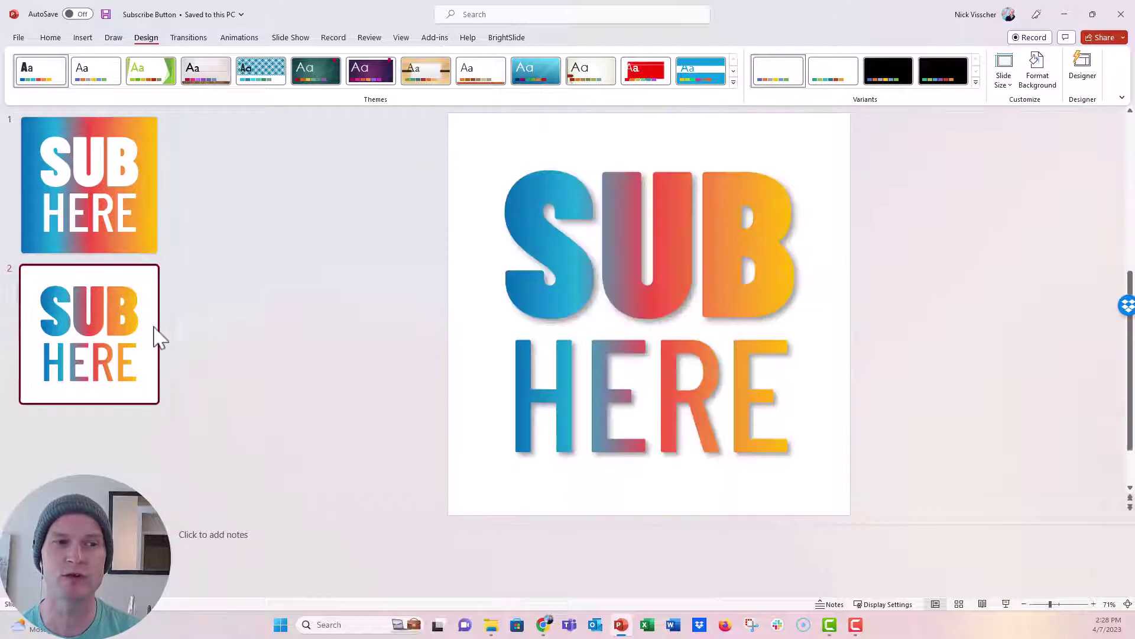
{"action": "left_click", "coordinate": [155, 243]}
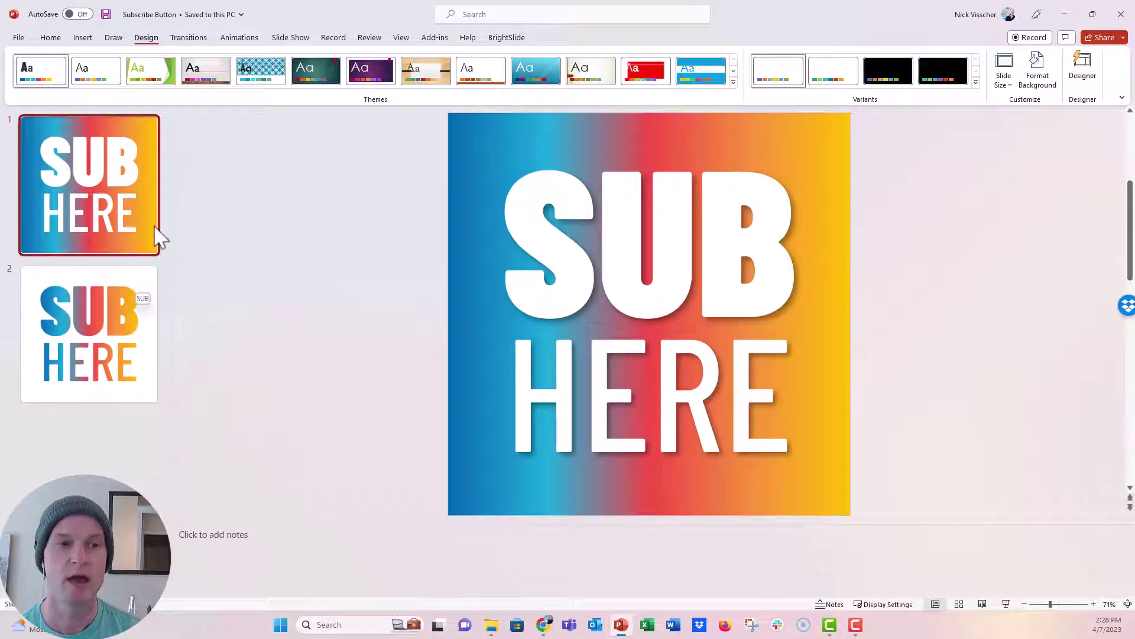
{"action": "left_click", "coordinate": [154, 296], "text": "ctrl"}
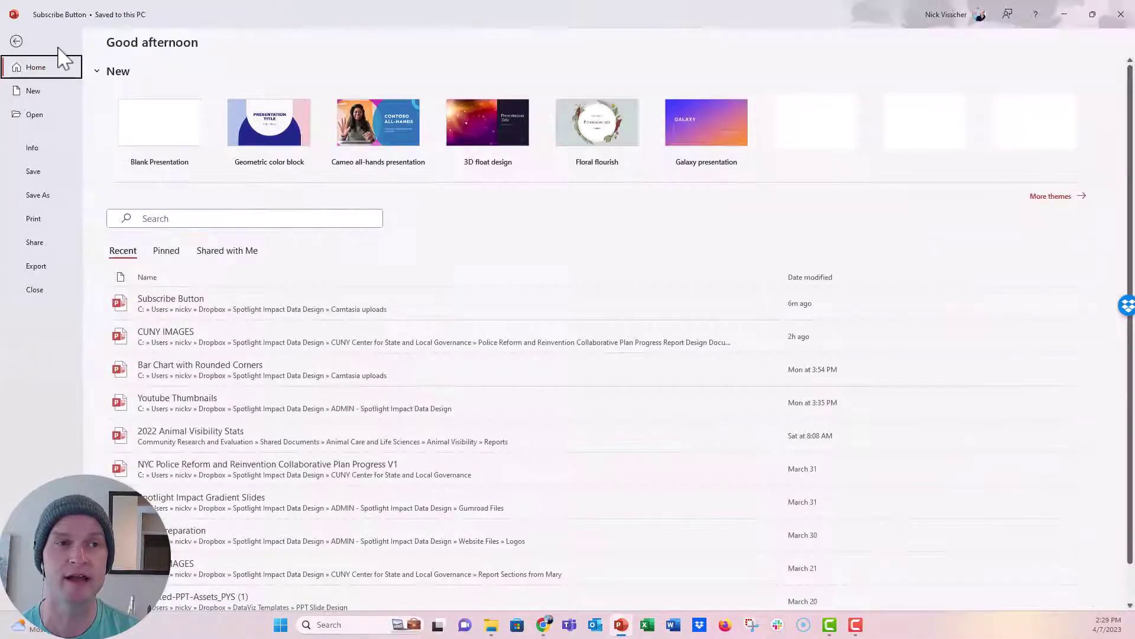
- Open the full Save As dialog and target the Desktop folder
{"action": "left_click", "coordinate": [62, 197]}
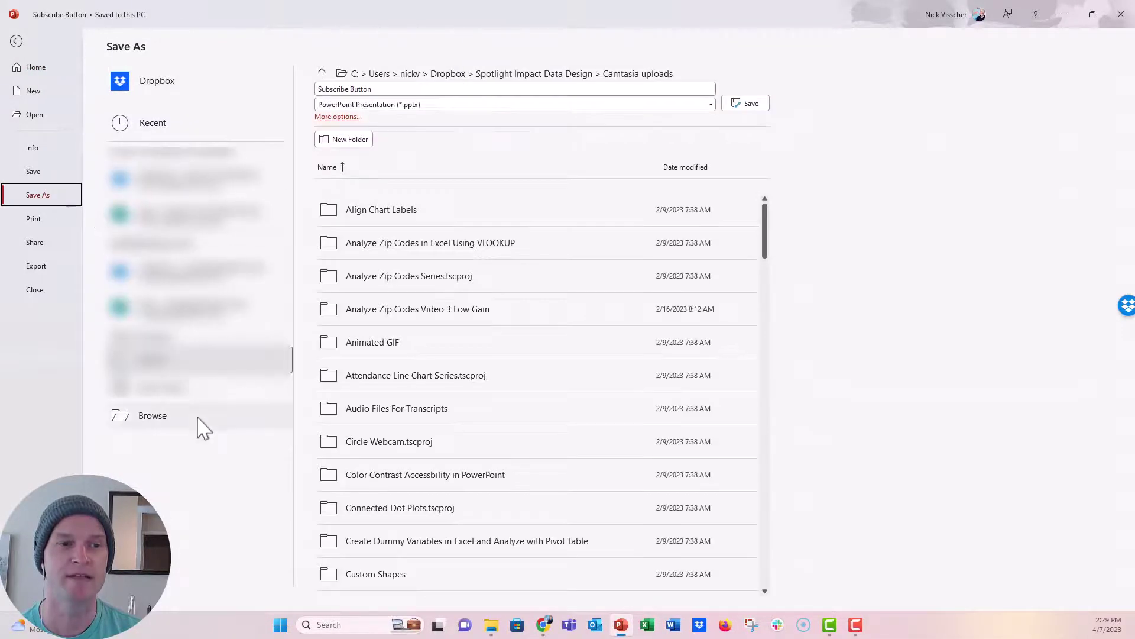
{"action": "left_click", "coordinate": [198, 422]}
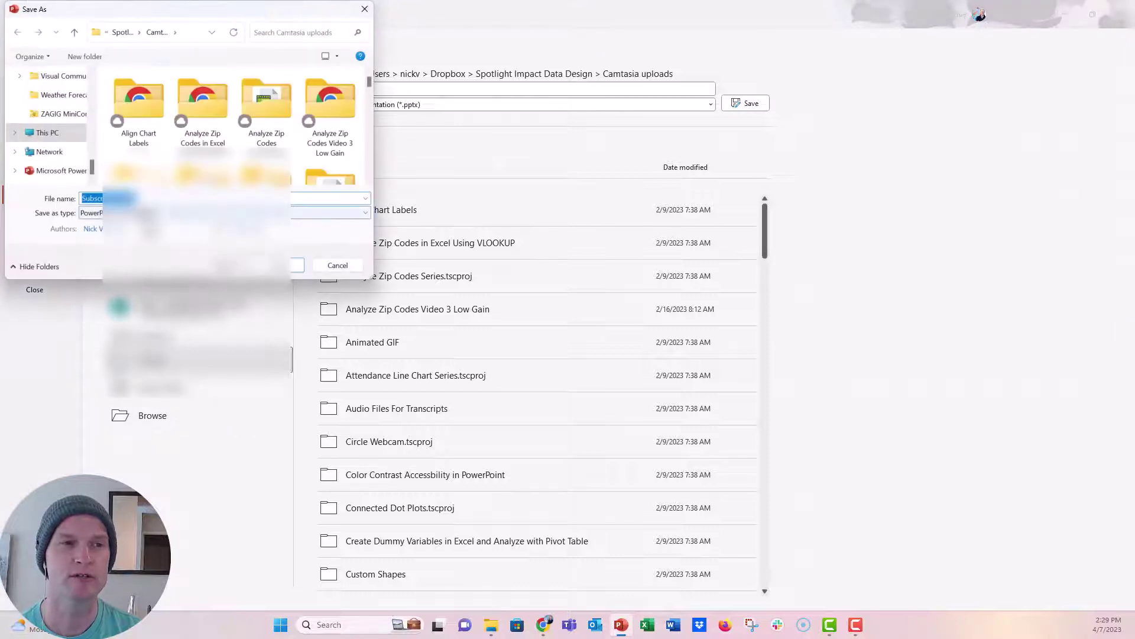
{"action": "left_click_drag", "start_coordinate": [91, 169], "coordinate": [103, 83]}
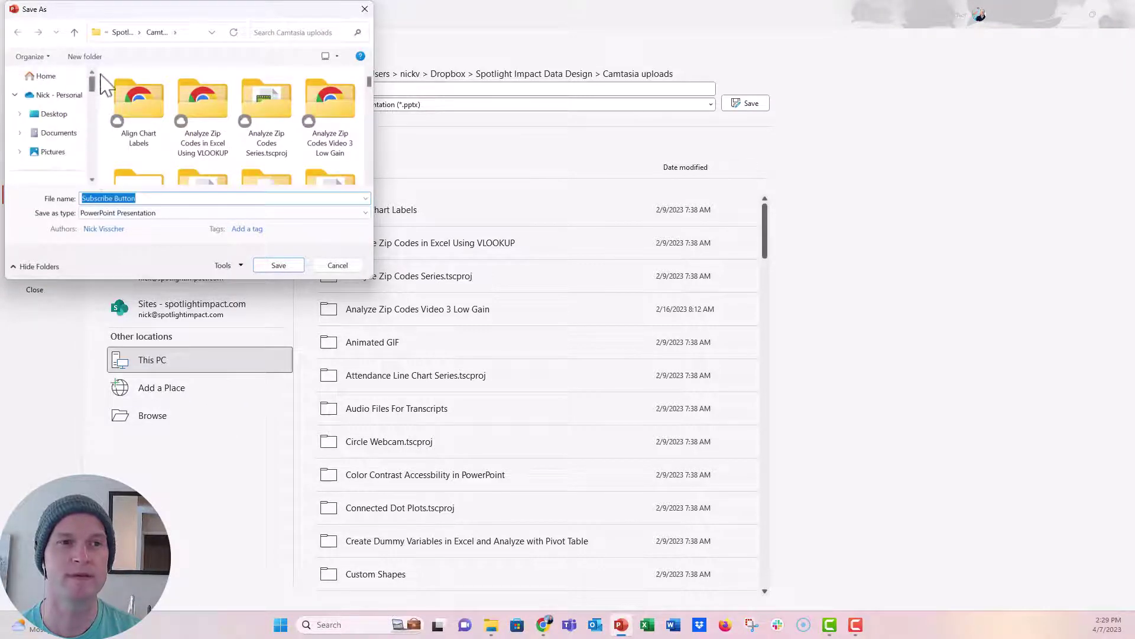
{"action": "left_click", "coordinate": [70, 116]}
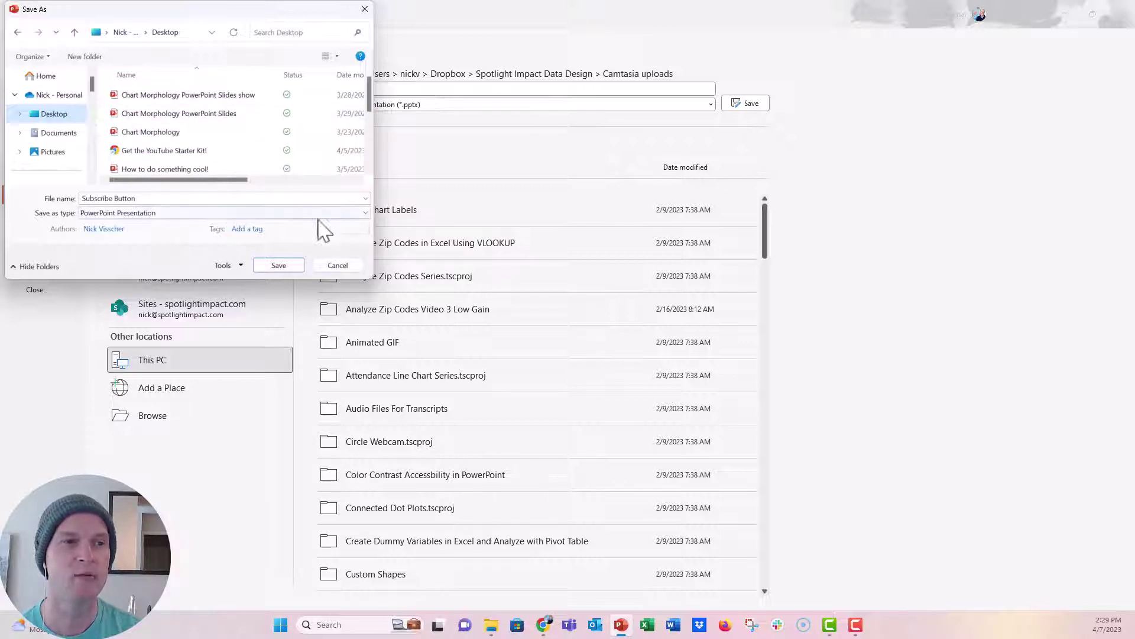
- Save as JPEG File Interchange Format, exporting all slides as separate images
{"action": "left_click", "coordinate": [366, 215]}
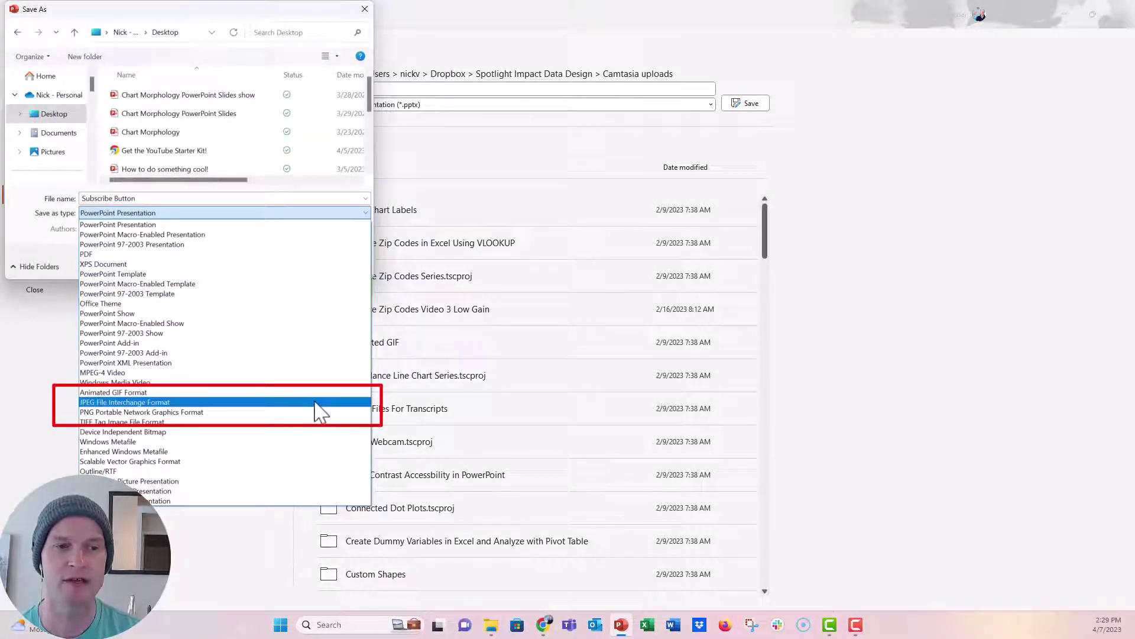
{"action": "left_click", "coordinate": [315, 402]}
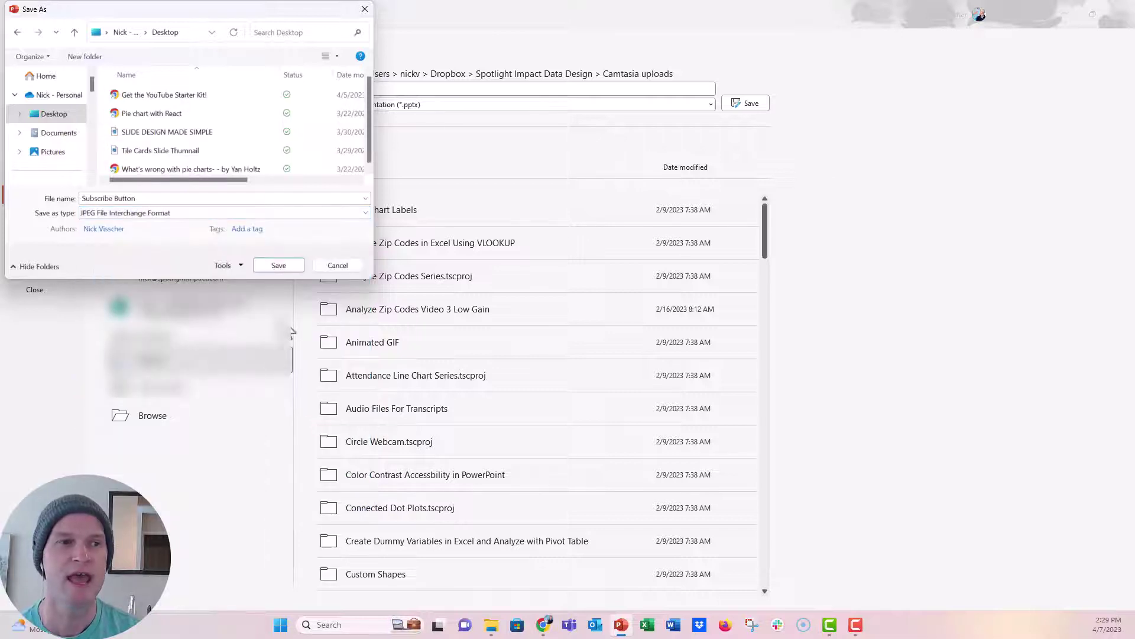
{"action": "left_click", "coordinate": [297, 266]}
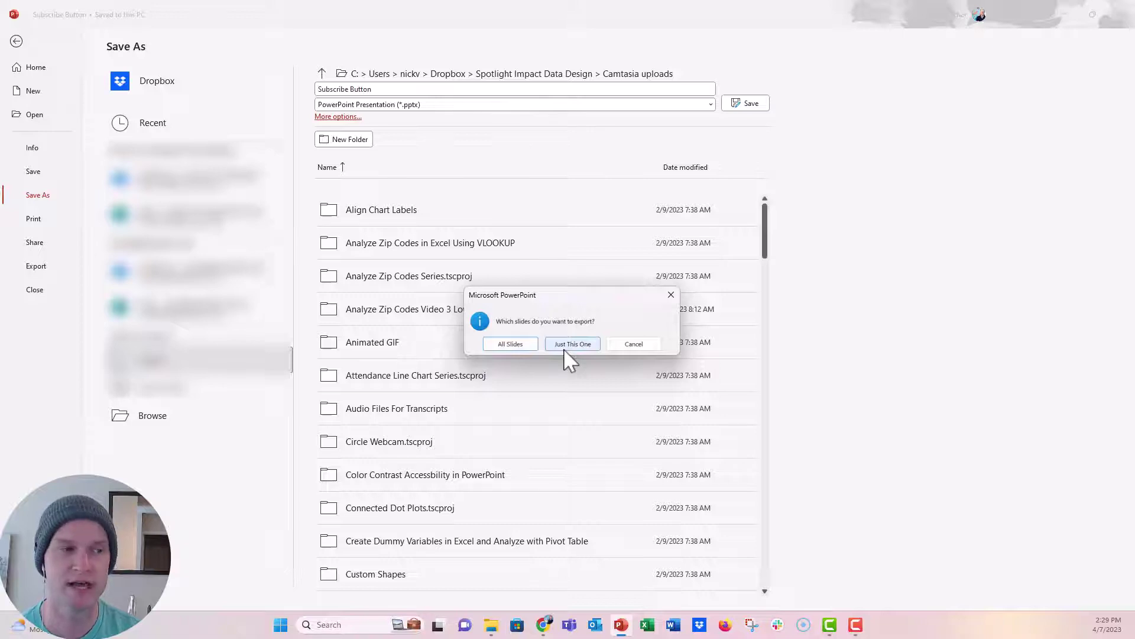
{"action": "left_click", "coordinate": [531, 348]}
{"action": "left_click", "coordinate": [577, 347]}
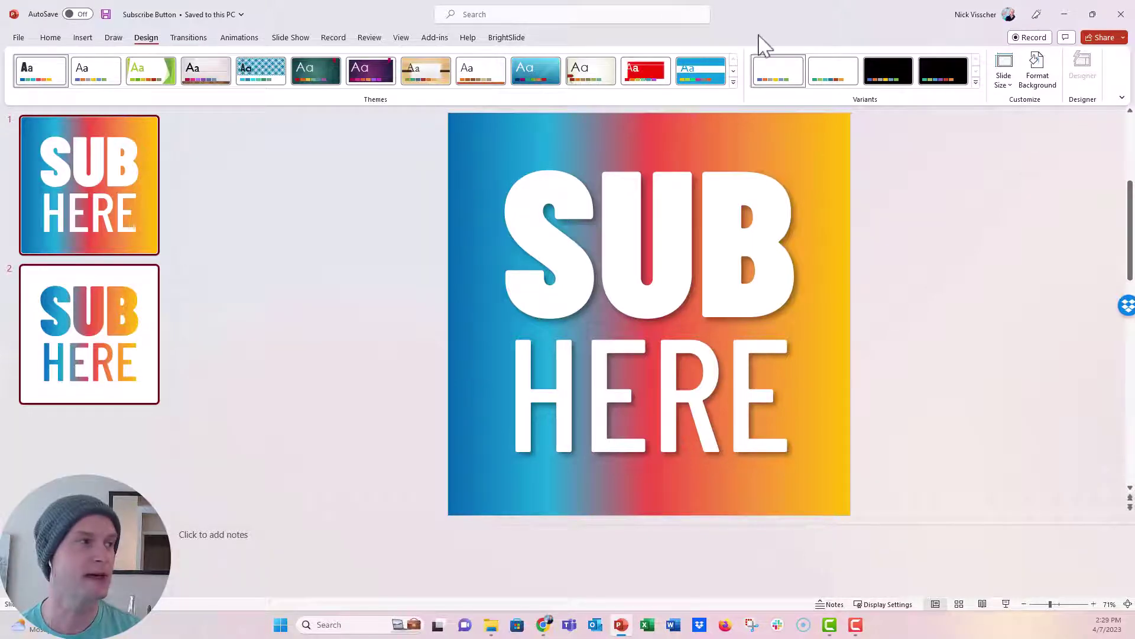
- Minimize PowerPoint and the browser and close the extra file window to reach the desktop
{"action": "left_click", "coordinate": [1064, 14]}
{"action": "left_click", "coordinate": [1067, 8]}
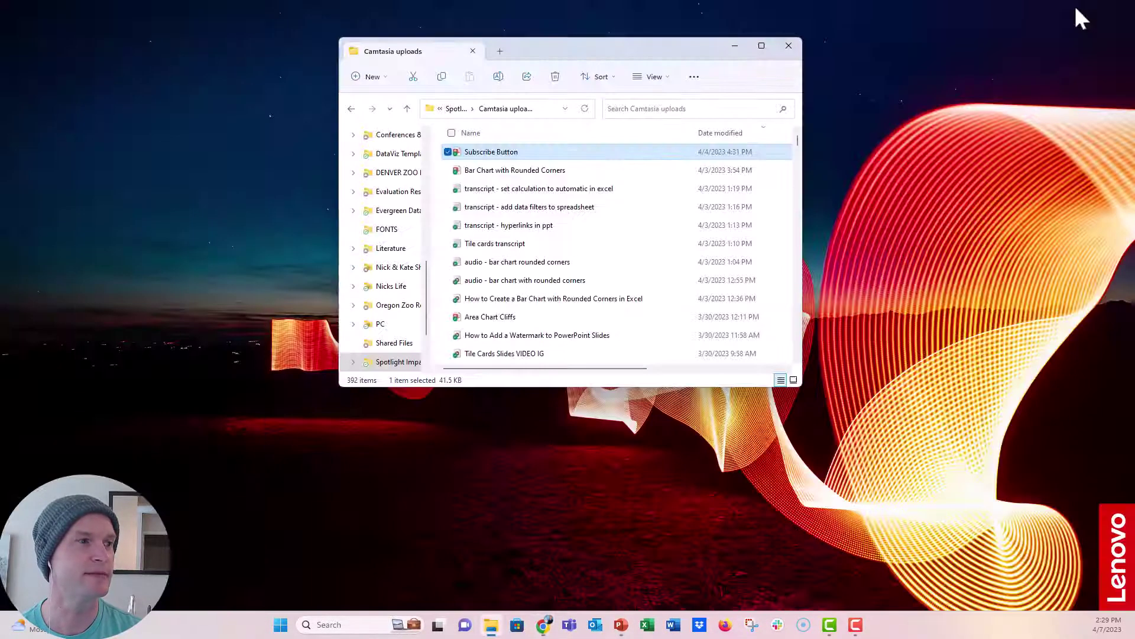
{"action": "left_click", "coordinate": [791, 46]}
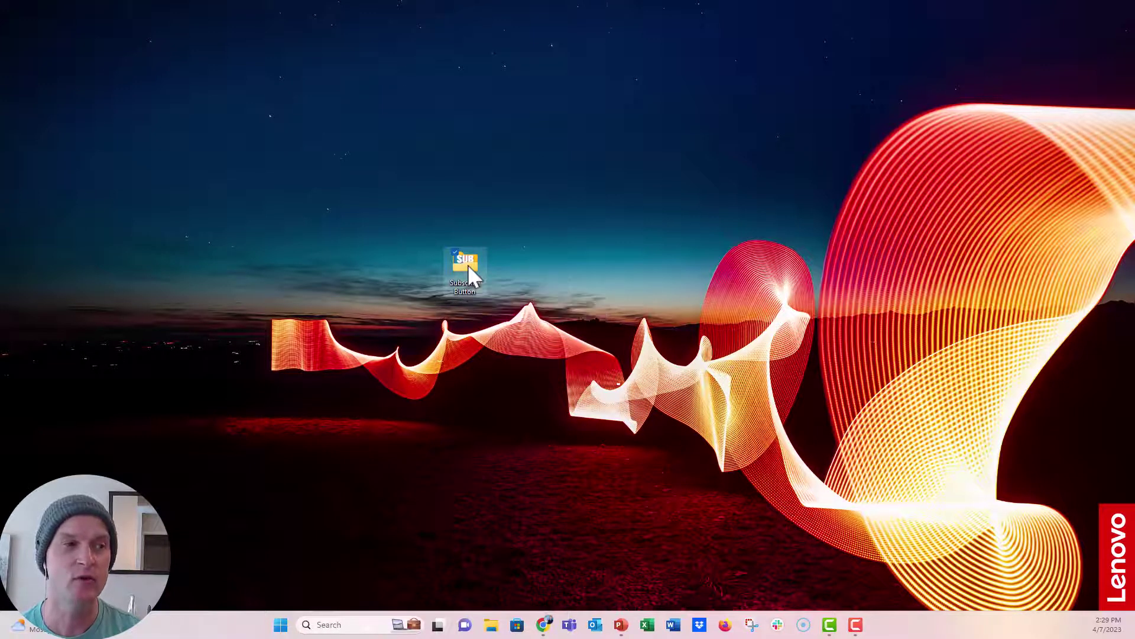
- Check the Slide1 and Slide2 images in the Subscribe Button folder, then return to YouTube Studio
{"action": "double_click", "coordinate": [468, 264]}
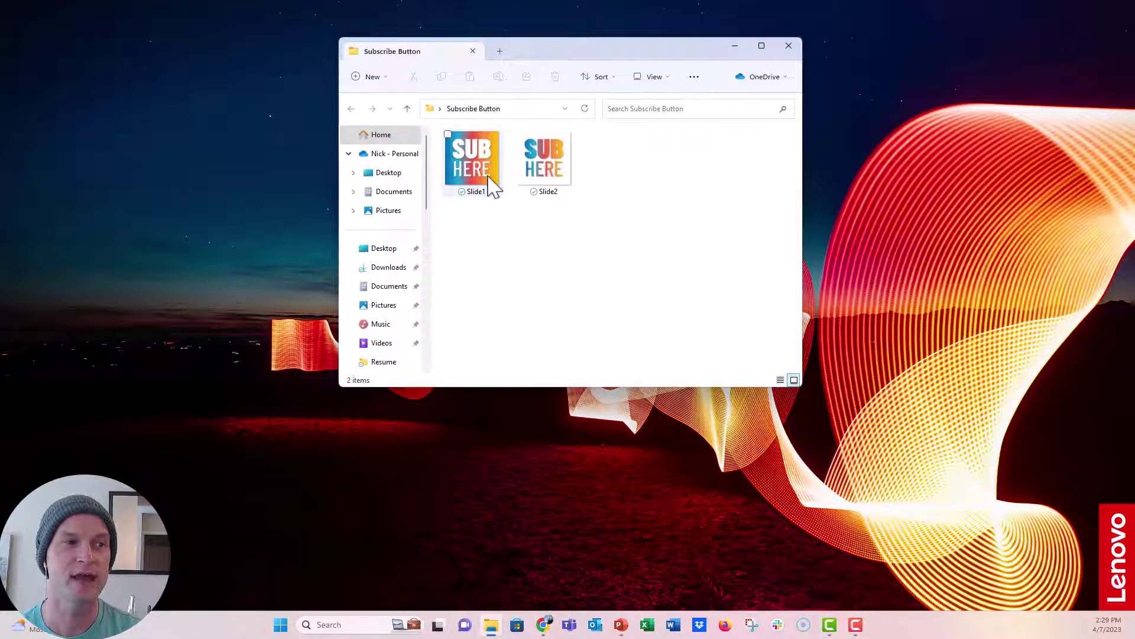
{"action": "left_click", "coordinate": [495, 188]}
{"action": "left_click", "coordinate": [555, 190]}
{"action": "left_click", "coordinate": [496, 187]}
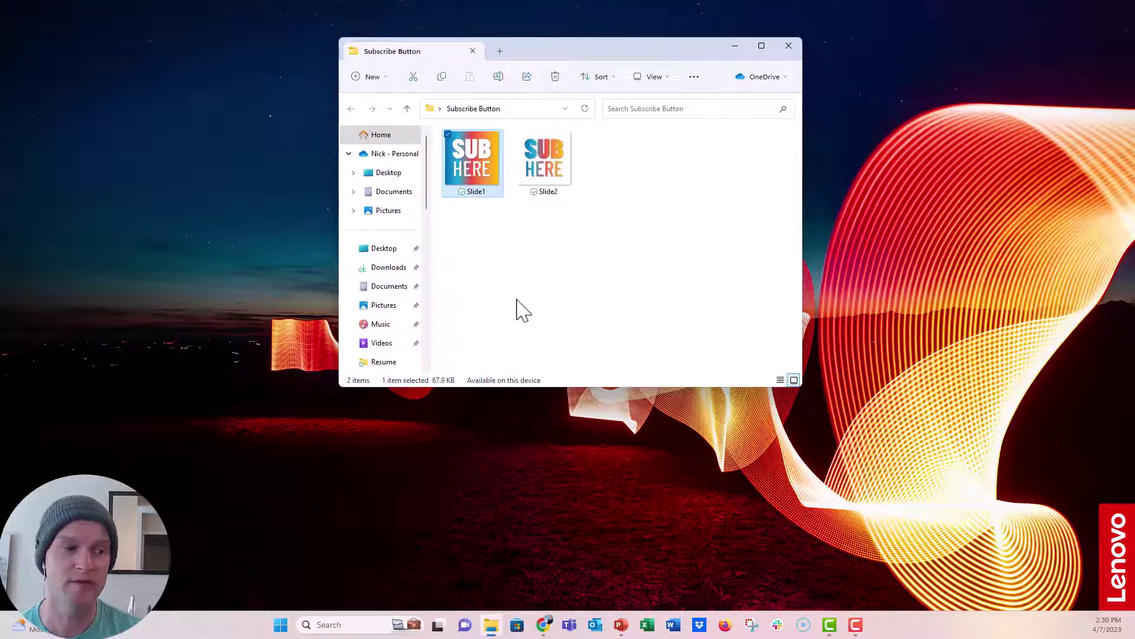
{"action": "left_click", "coordinate": [544, 626]}
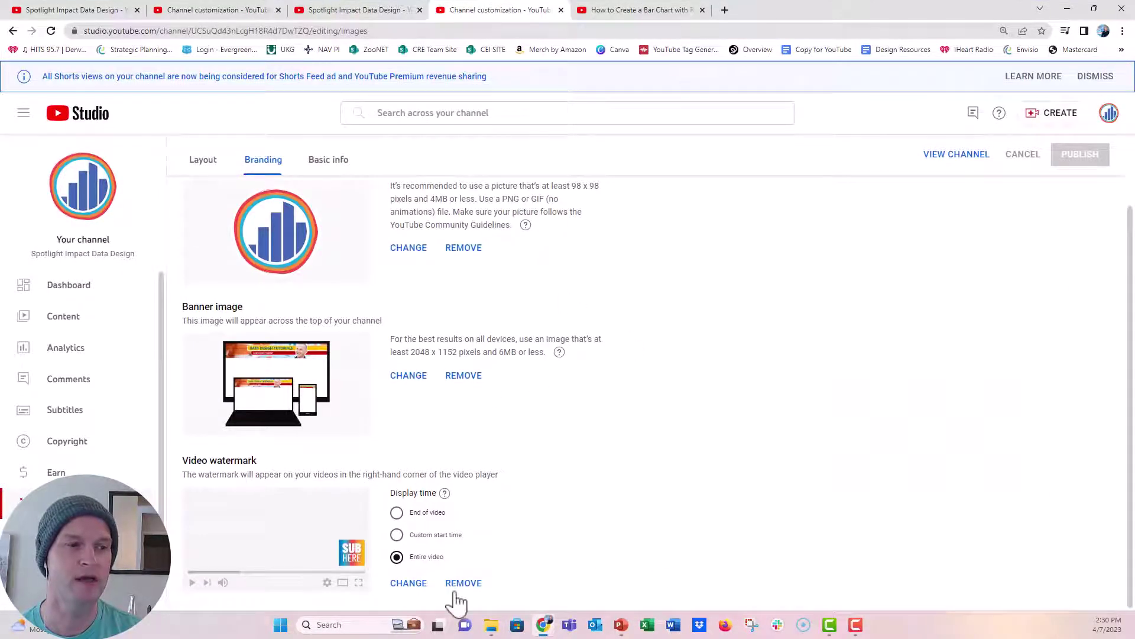
- Replace the video watermark with Subscribe Button\Slide2, accept the framing, and publish
{"action": "left_click", "coordinate": [415, 588]}
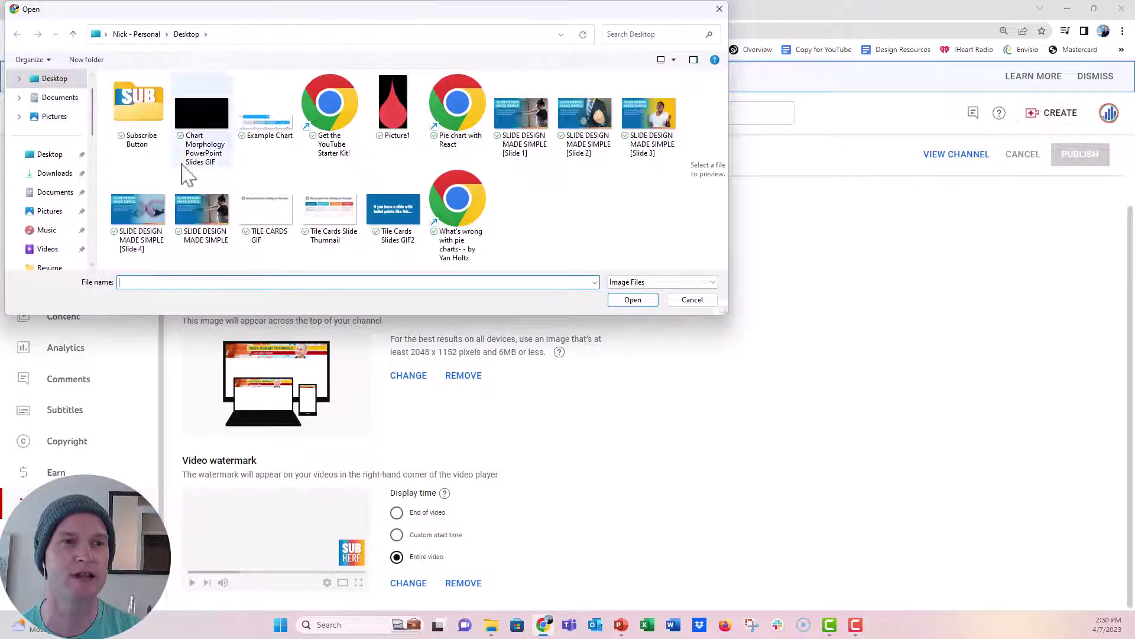
{"action": "left_click", "coordinate": [142, 125]}
{"action": "double_click", "coordinate": [140, 126]}
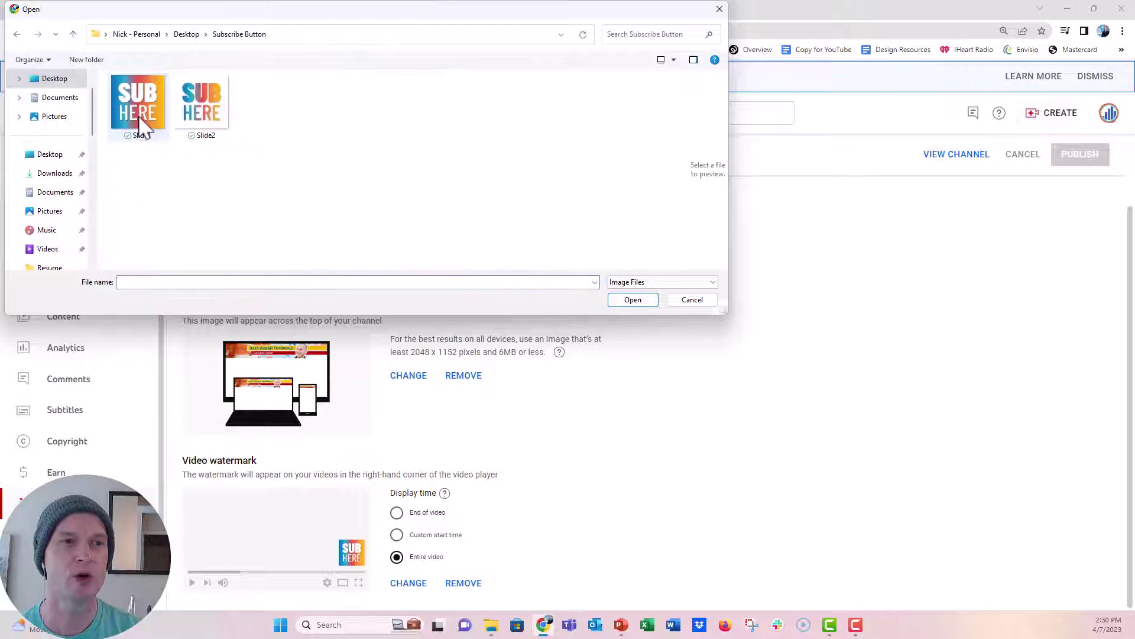
{"action": "left_click", "coordinate": [225, 127]}
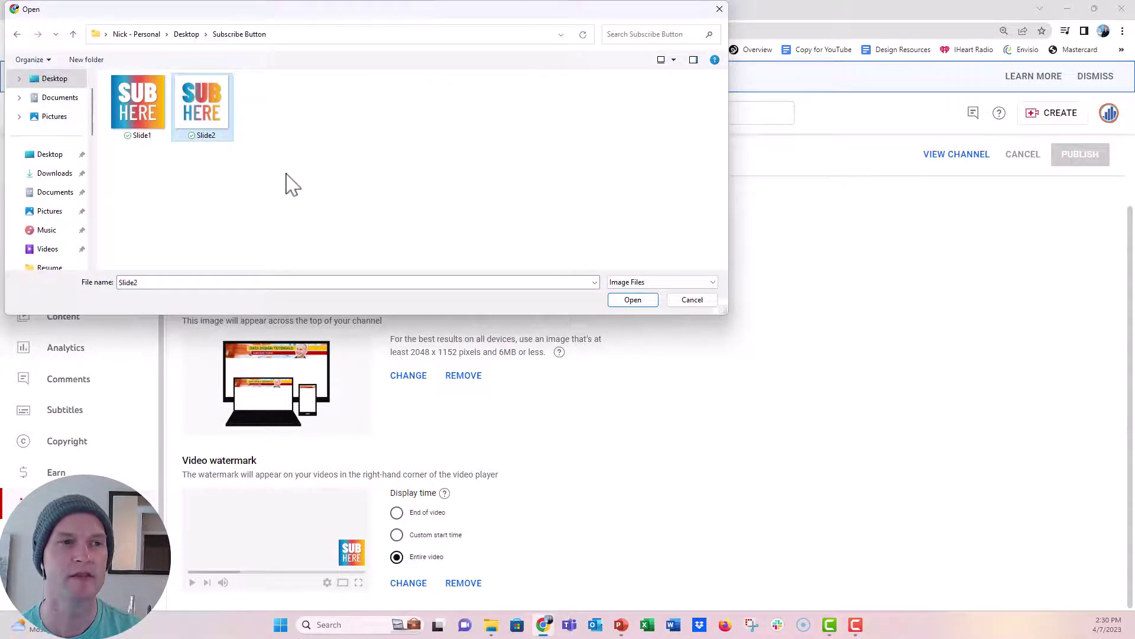
{"action": "left_click", "coordinate": [632, 299]}
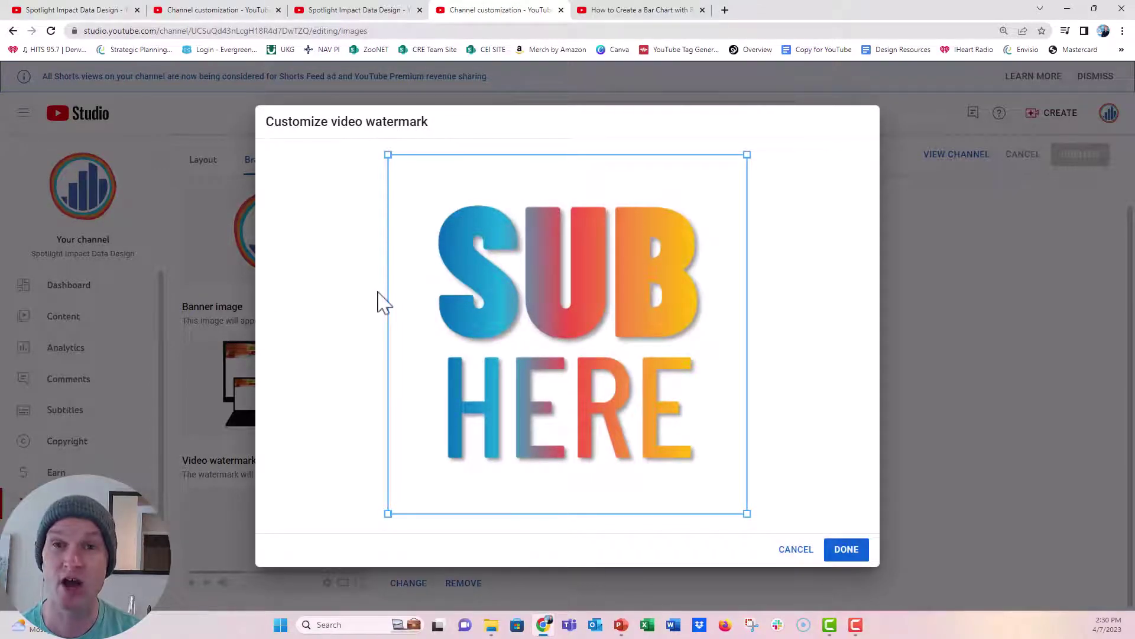
{"action": "left_click", "coordinate": [848, 559]}
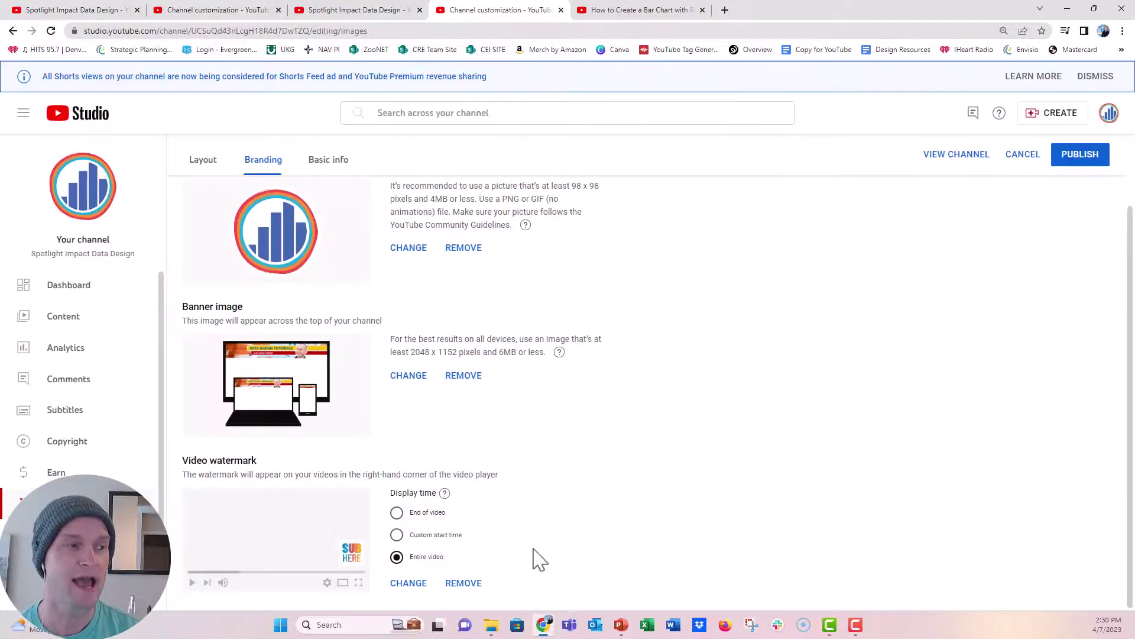
{"action": "left_click", "coordinate": [1091, 159]}
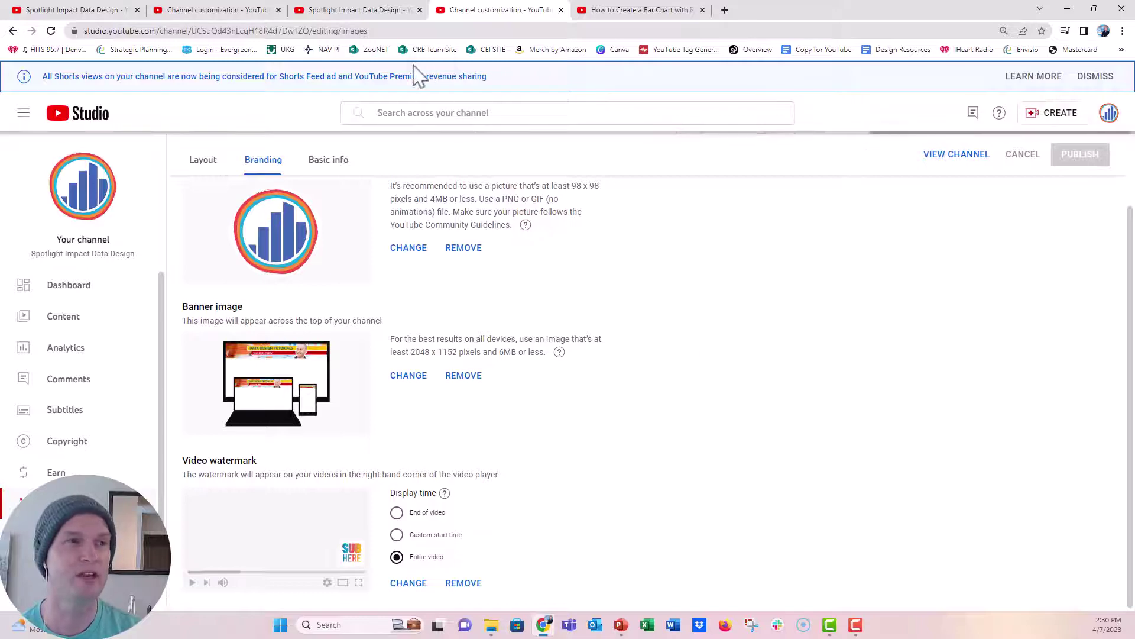
- Reload the bar chart video page at 360 s to view the gradient-text watermark
{"action": "left_click", "coordinate": [374, 12]}
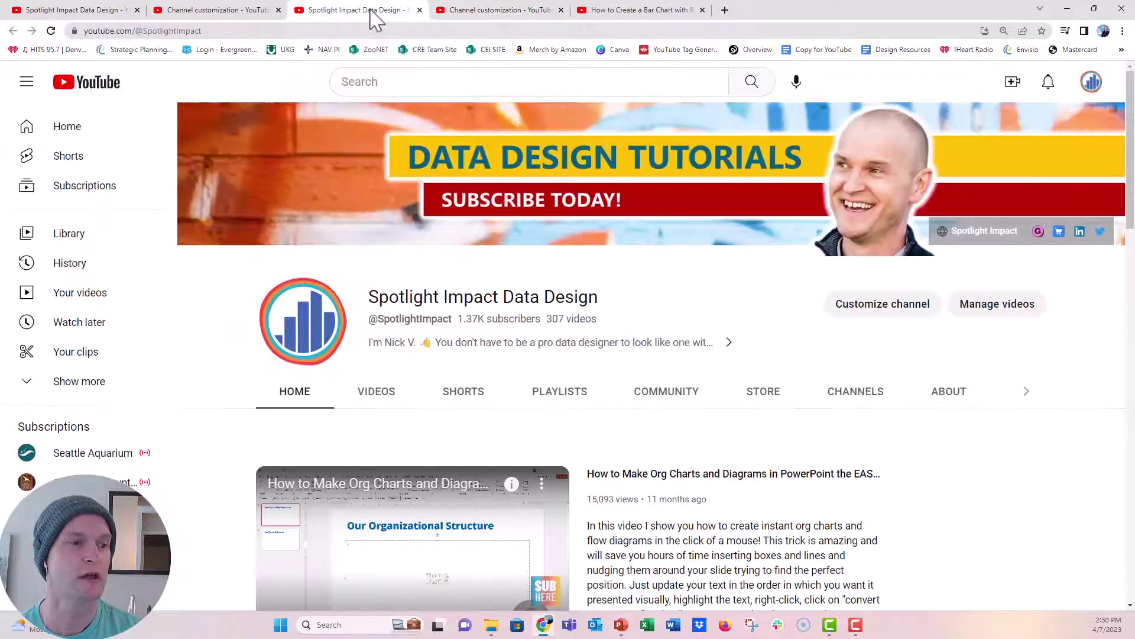
{"action": "left_click", "coordinate": [590, 13]}
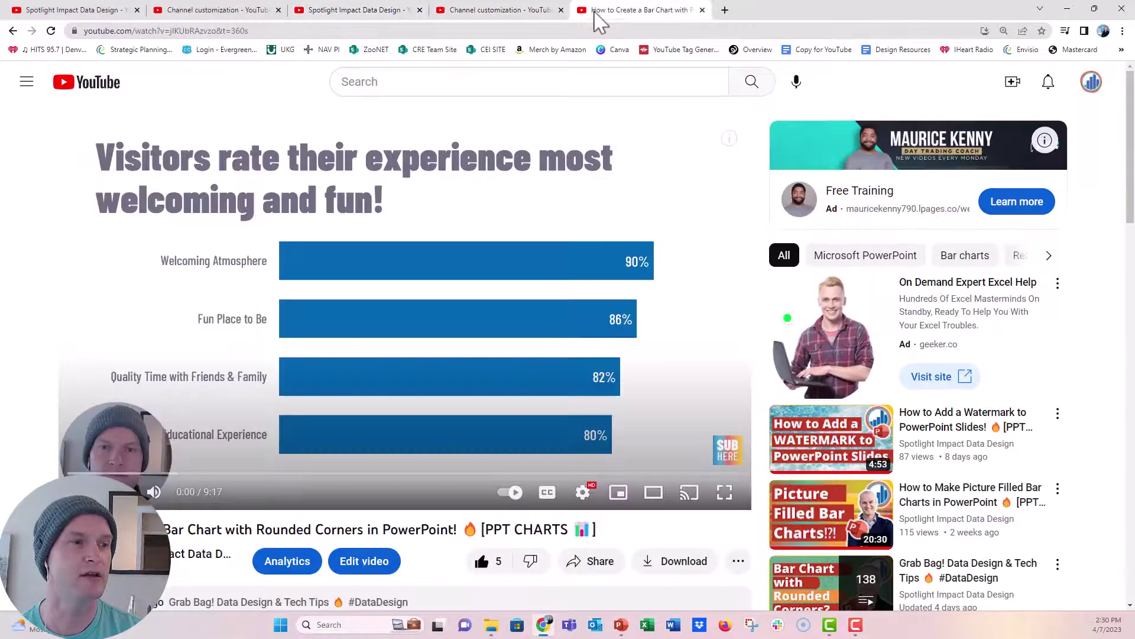
{"action": "left_click", "coordinate": [497, 31]}
{"action": "key", "text": "Return"}
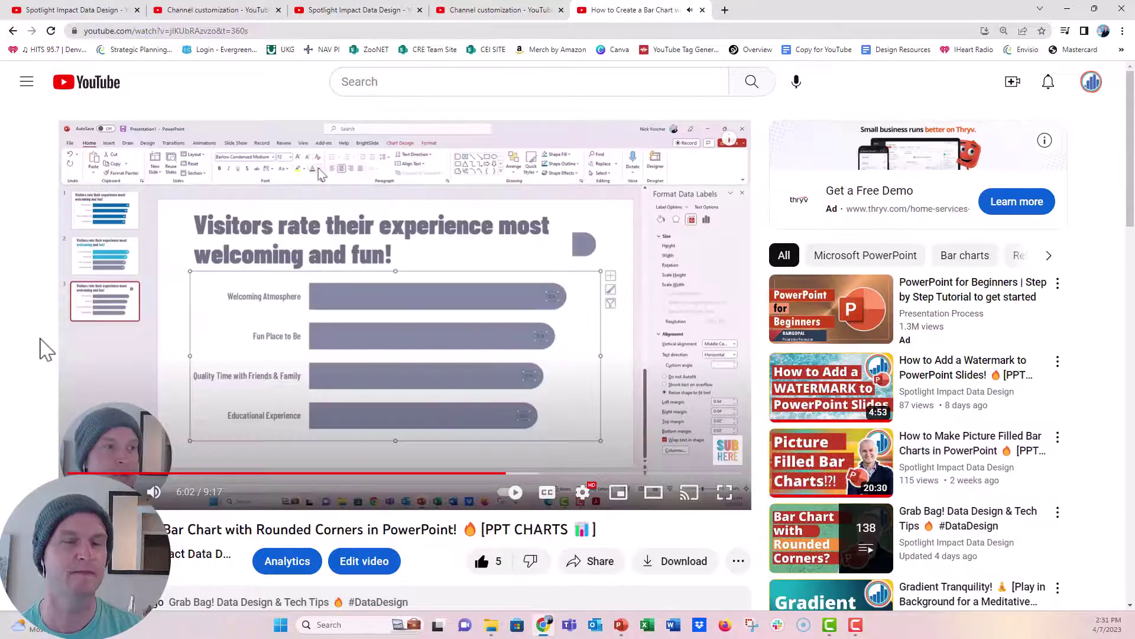